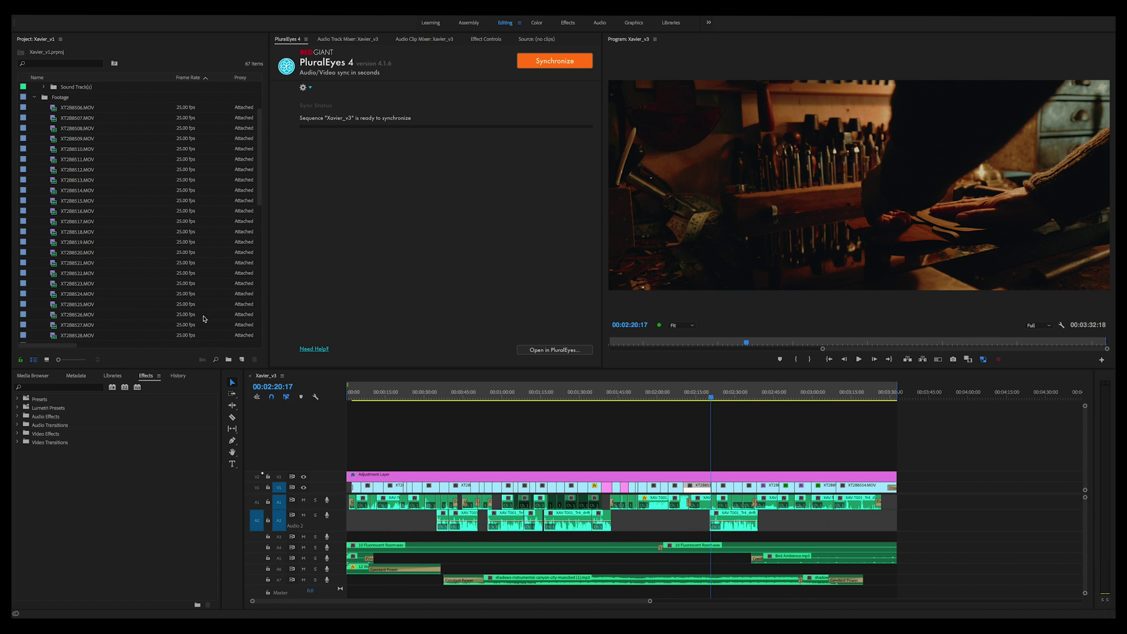
# Duplicate the Xavier_synced sequence and rename the copy Xavier
pyautogui.scroll(-10, 94, 282)
pyautogui.click(82, 305)
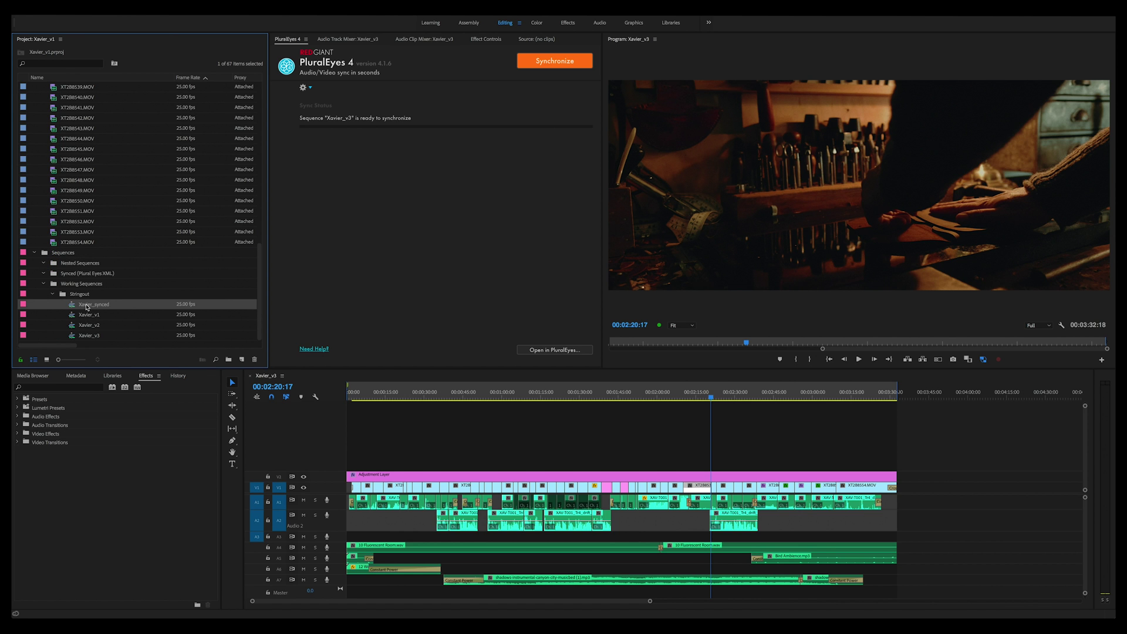
pyautogui.hotkey('ctrl', 'shift', '/')
pyautogui.click(137, 316)
pyautogui.write('Xavier_')
pyautogui.press('Return')
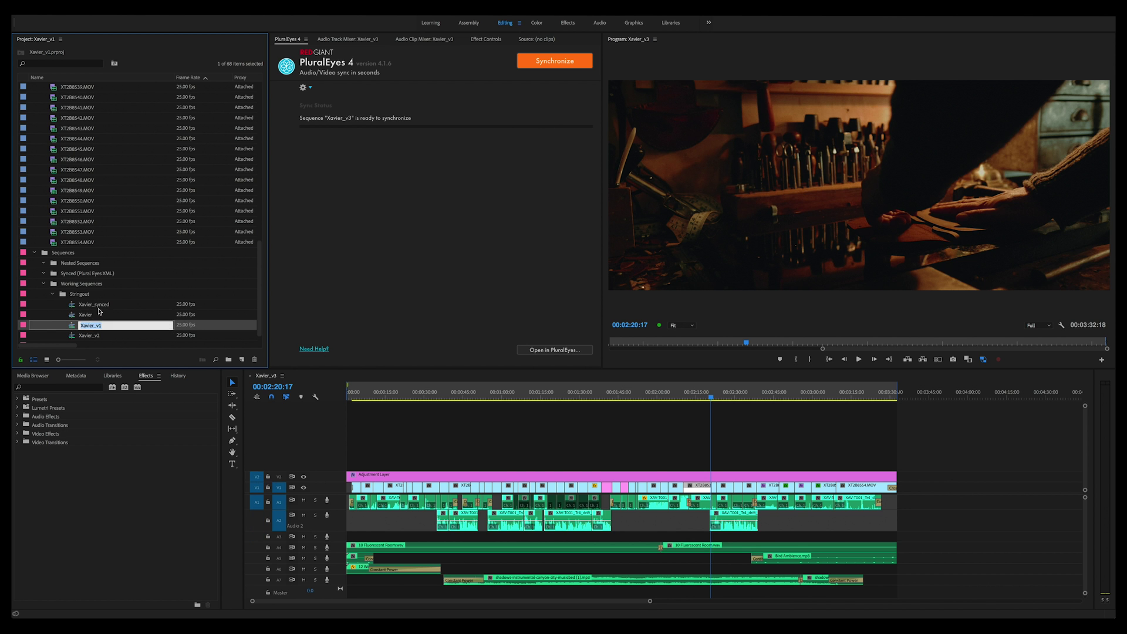
# Open Xavier, delete all its clips, and remove the empty audio tracks A2 and A3
pyautogui.doubleClick(91, 317)
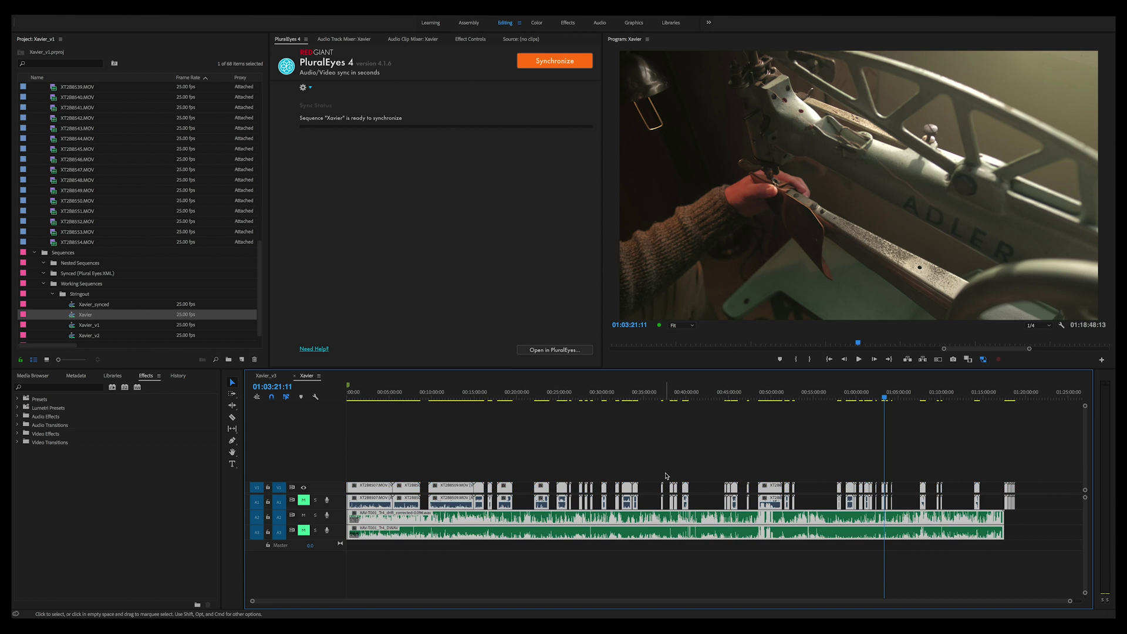
pyautogui.press('super+a')
pyautogui.press('Delete')
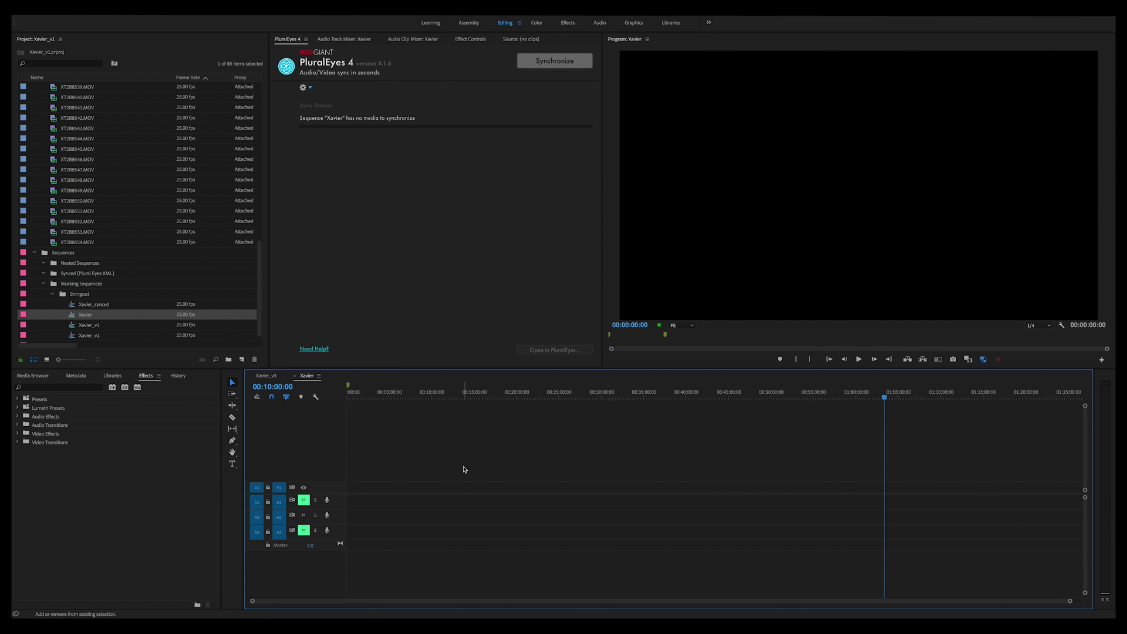
pyautogui.hotkey('ctrl', 'alt', 'shift', 'd')
pyautogui.click(519, 314)
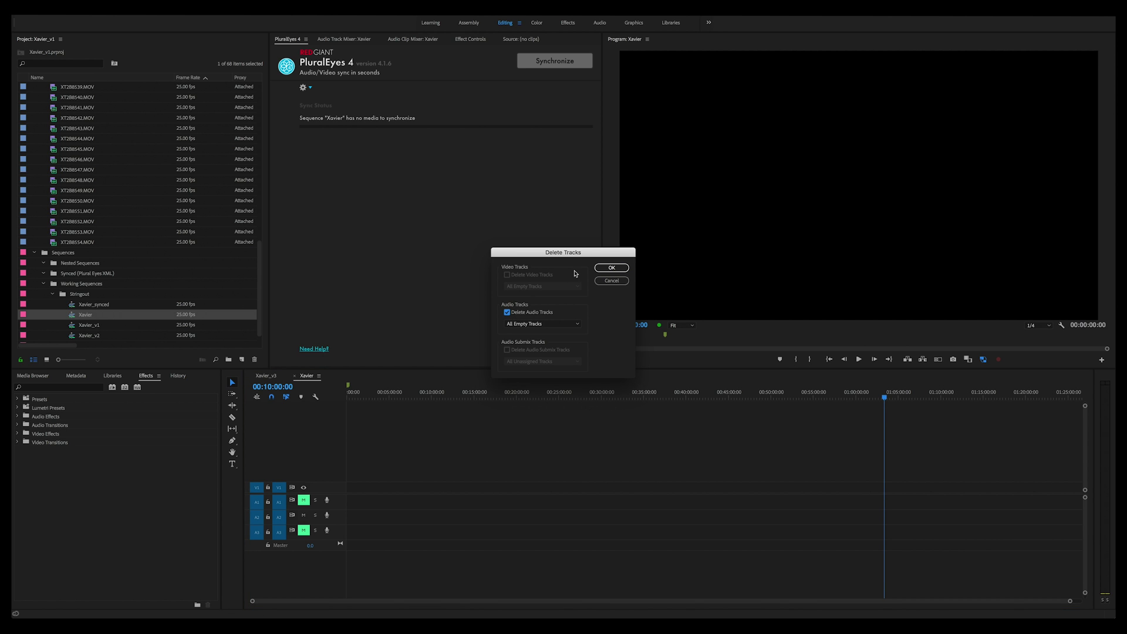
pyautogui.click(612, 268)
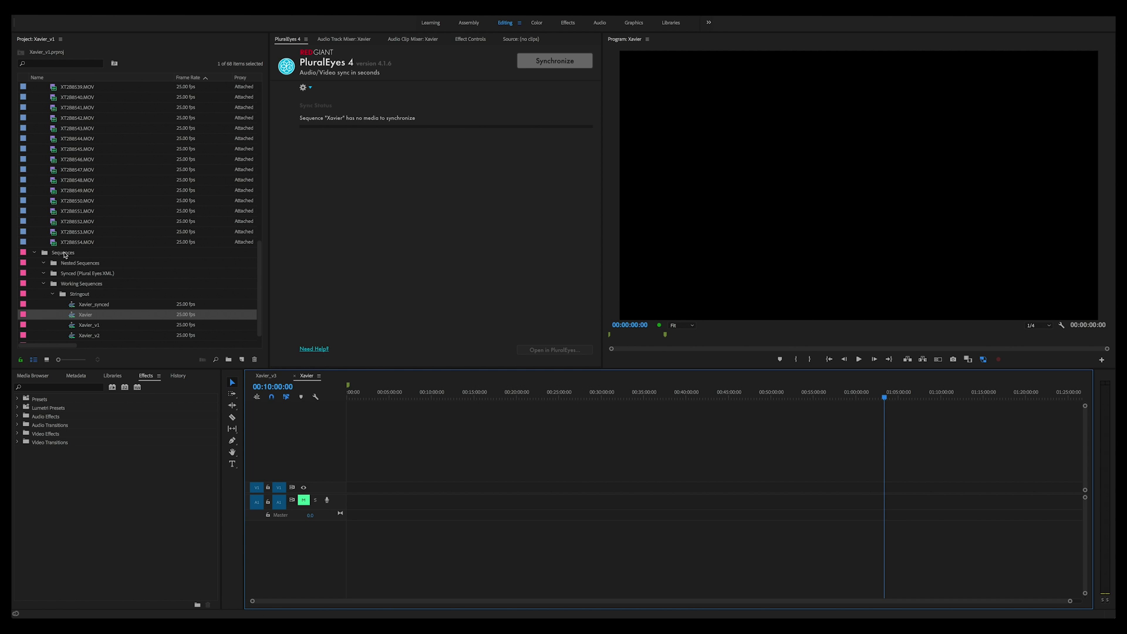
# Place all footage clips through XT288554.MOV on V1/A1 and the production audio on a lower track
pyautogui.click(78, 242)
pyautogui.scroll(10, 74, 235)
pyautogui.scroll(4, 68, 188)
pyautogui.keyDown('shift'); pyautogui.click(69, 181); pyautogui.keyUp('shift')
pyautogui.moveTo(69, 181); pyautogui.dragTo(347, 493)
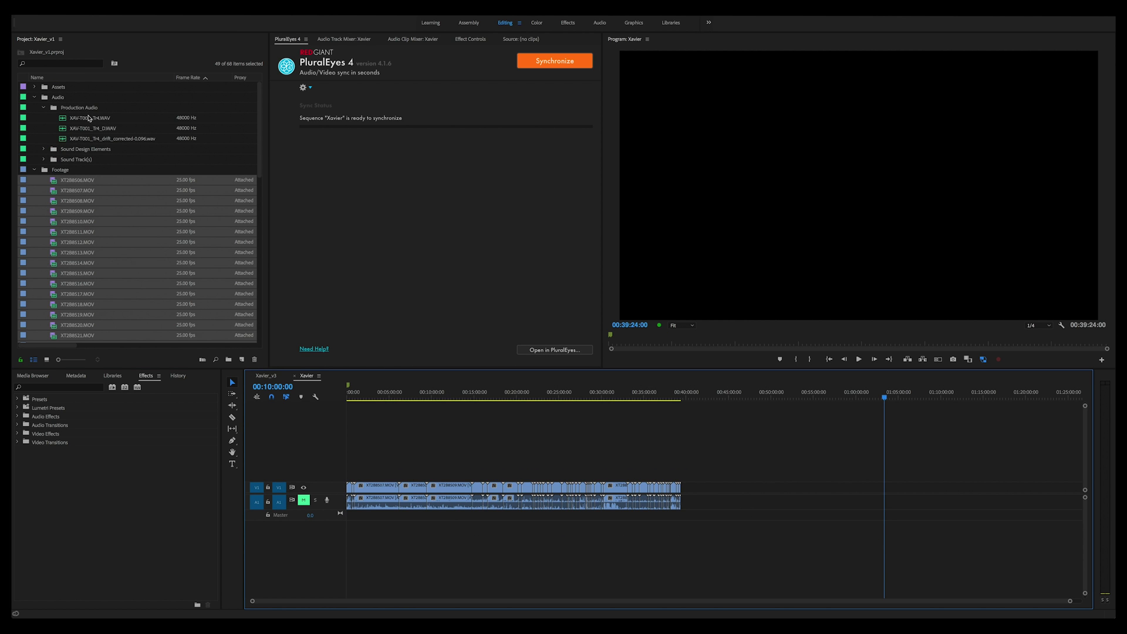
pyautogui.moveTo(83, 118); pyautogui.dragTo(342, 528)
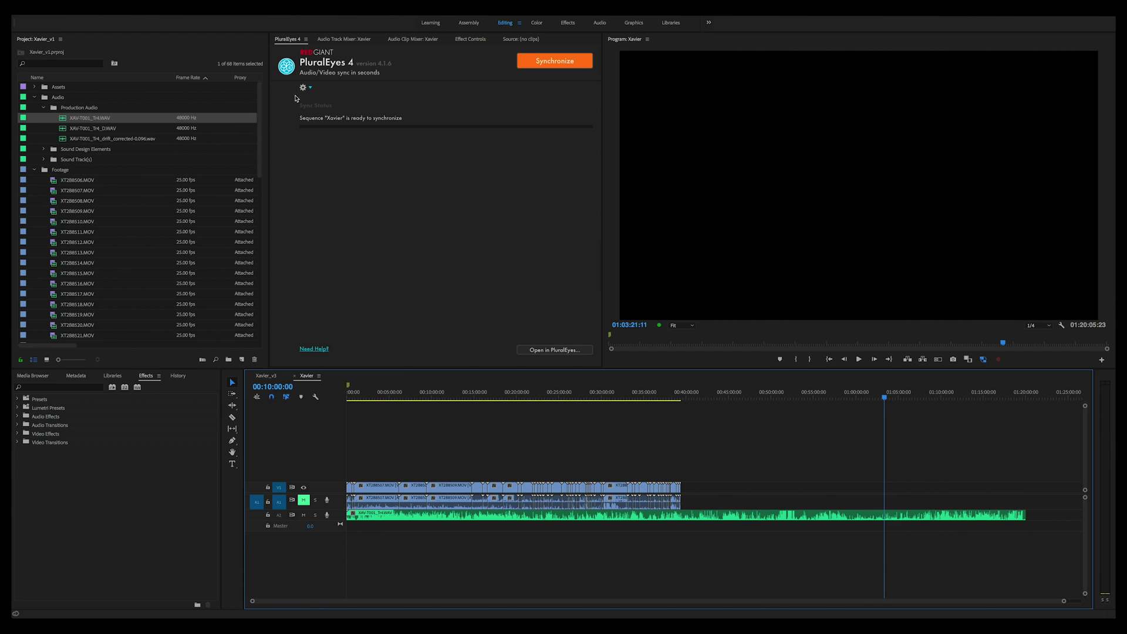
# Run PluralEyes 4 Synchronize on the Xavier sequence until it reports Sync Complete
pyautogui.click(271, 13)
pyautogui.moveTo(293, 34)
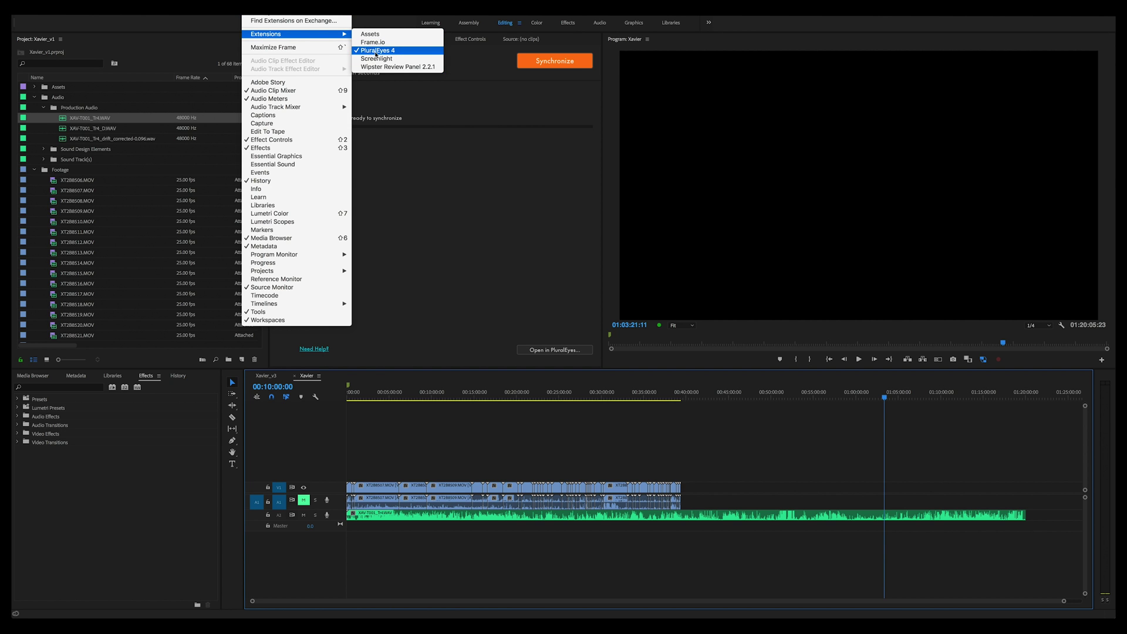
pyautogui.click(432, 177)
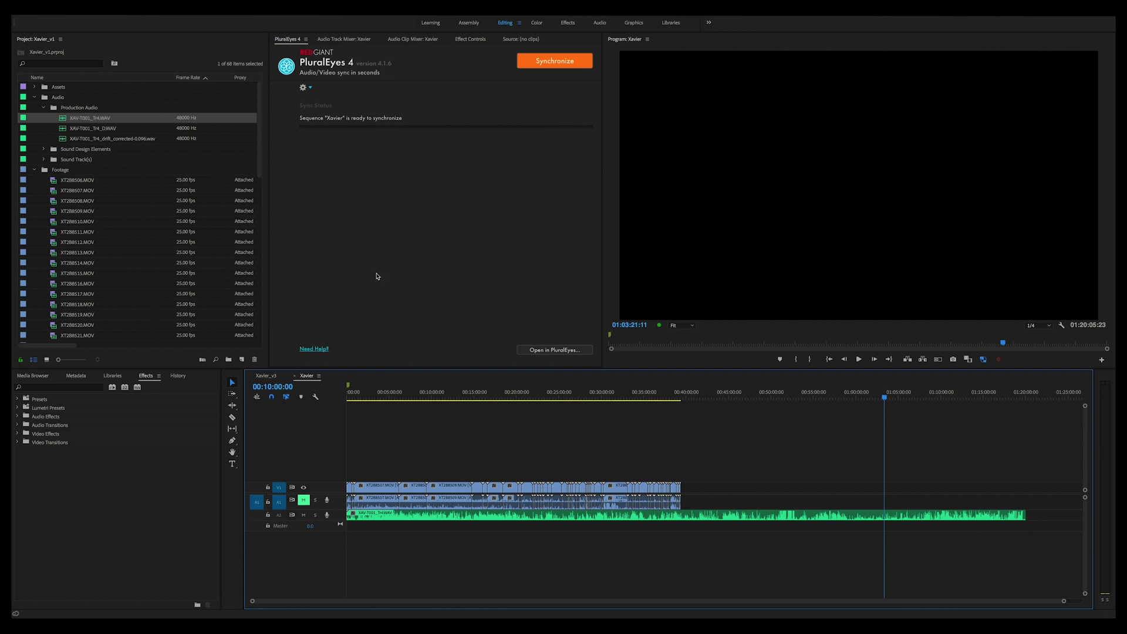
pyautogui.click(482, 436)
pyautogui.click(554, 60)
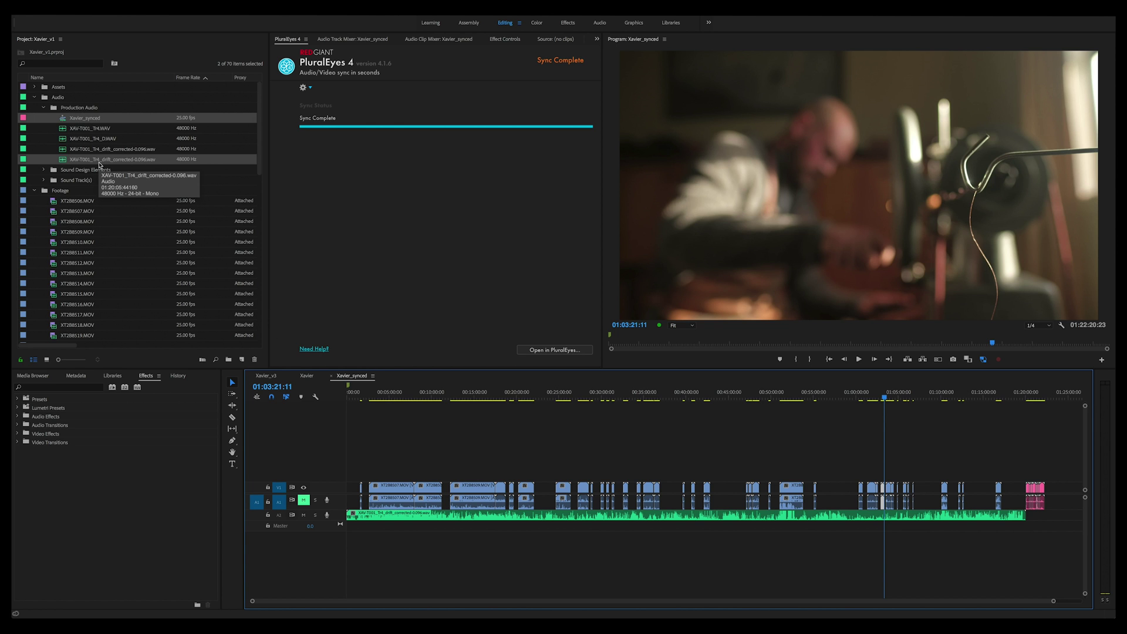
# Put Xavier_synced and the drift-corrected audio into a new collapsed Sync bin, then maximize the timeline
pyautogui.click(251, 344)
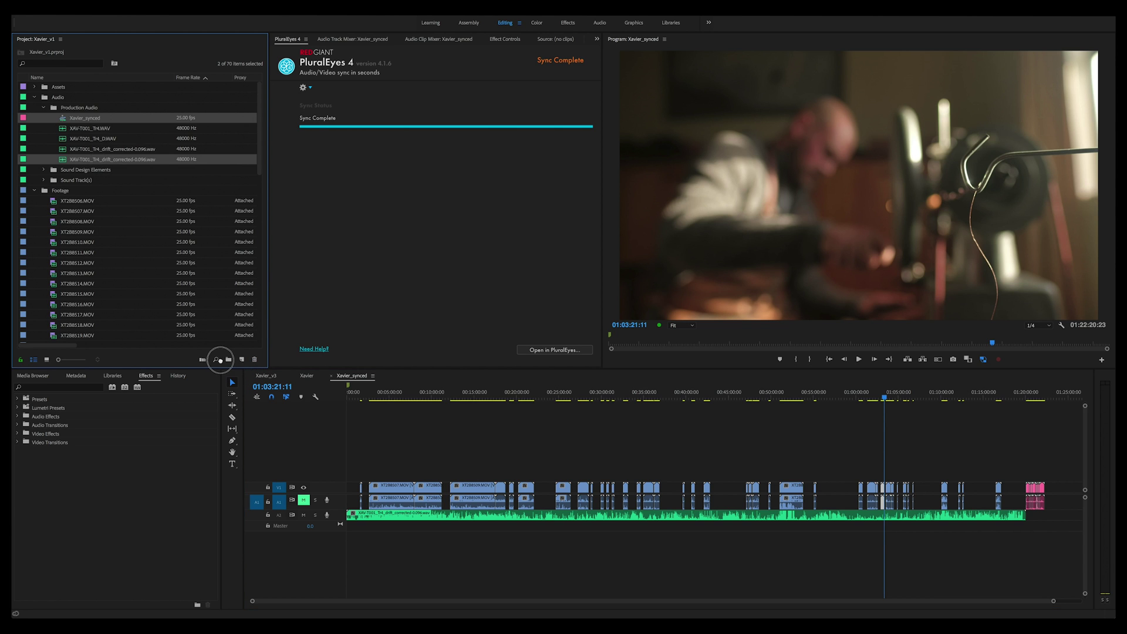
pyautogui.click(228, 359)
pyautogui.write('s')
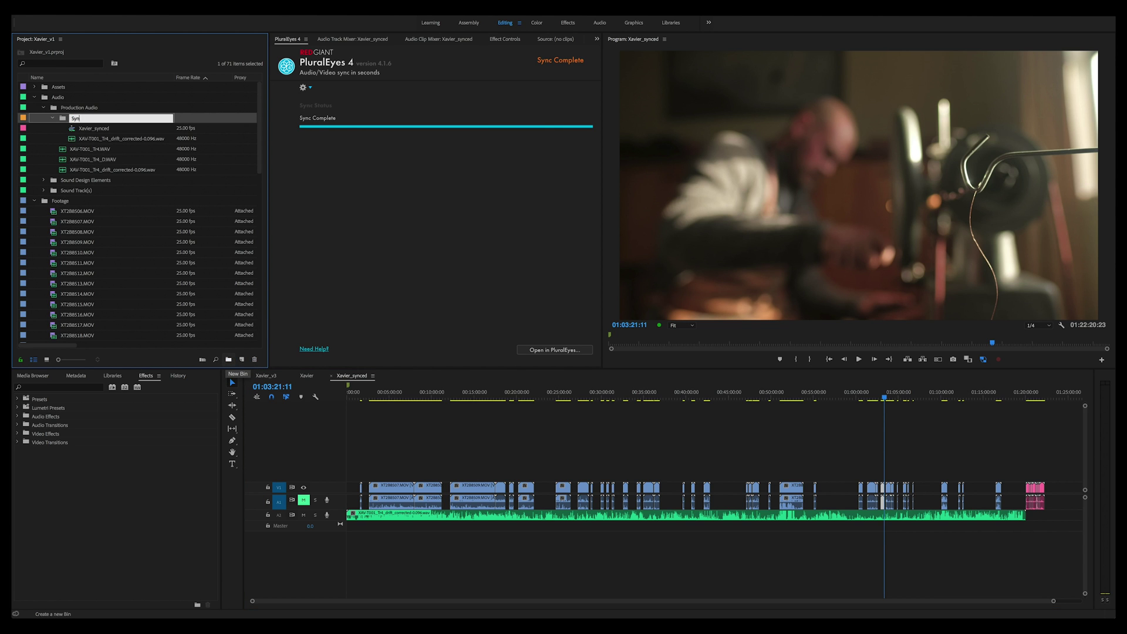
pyautogui.press('Tab')
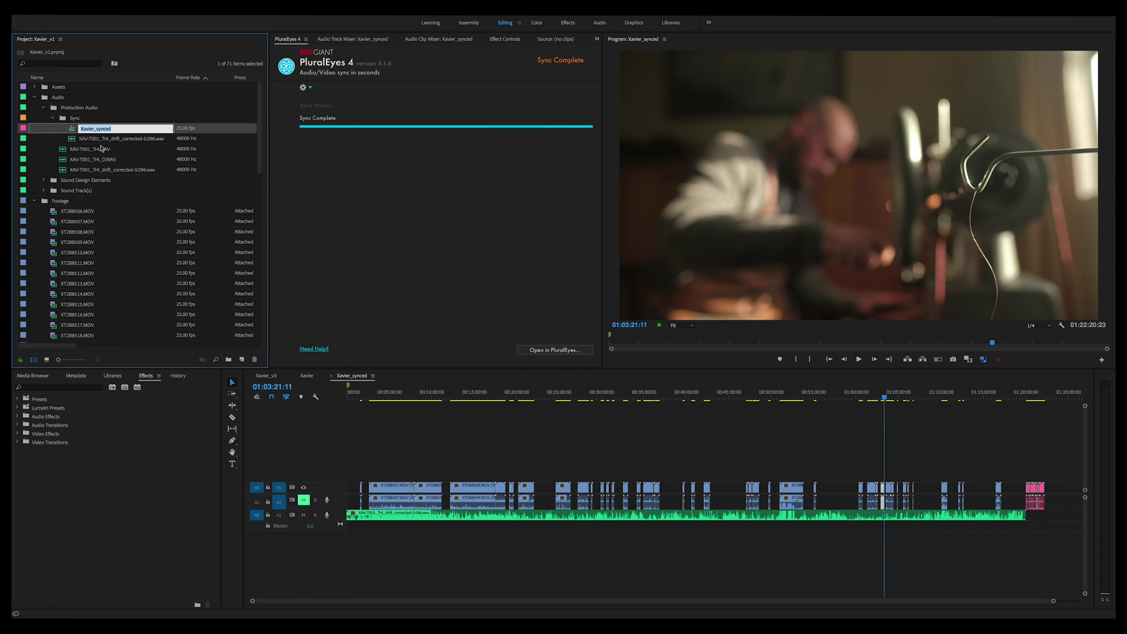
pyautogui.click(51, 118)
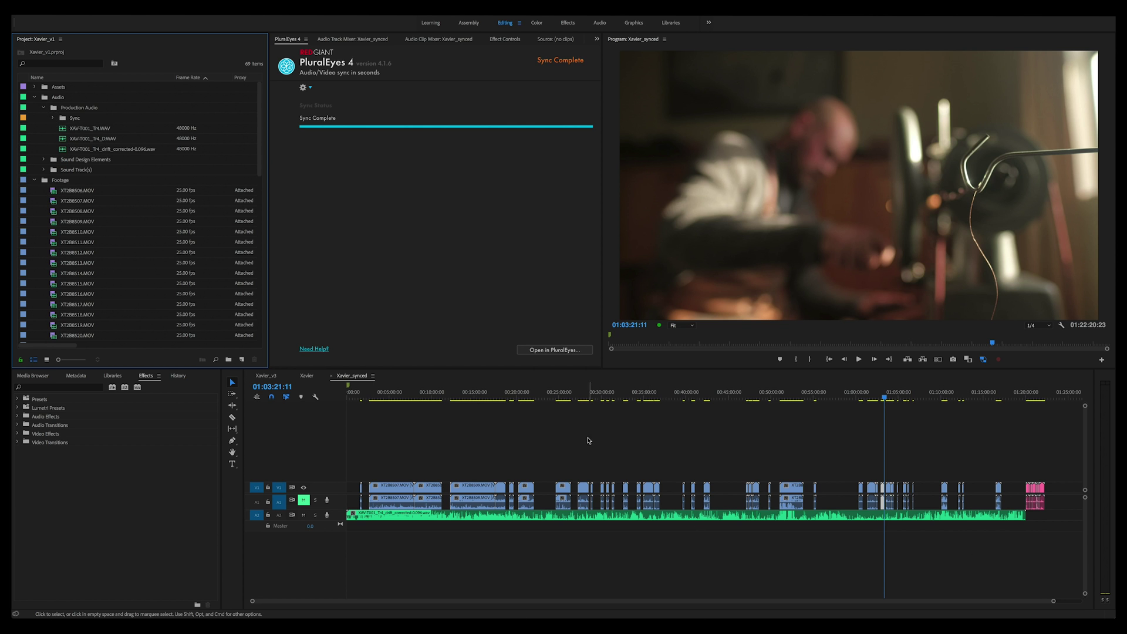
pyautogui.press('`')
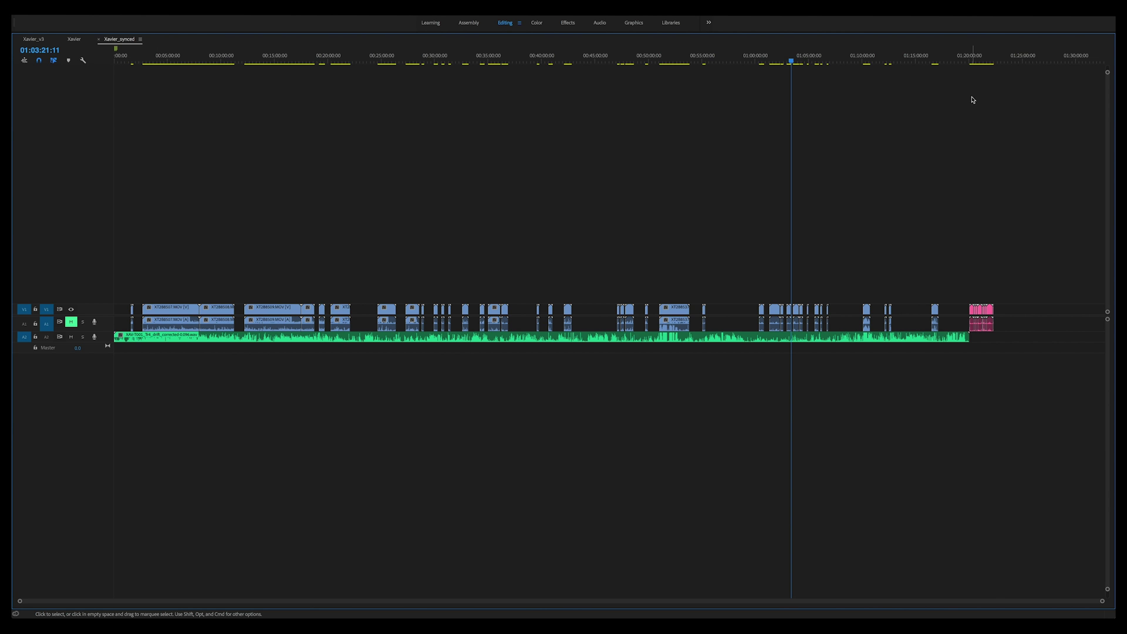
# Zoom in on the end of Xavier_synced and select the pink clips past the audio
pyautogui.click(990, 57)
pyautogui.press('=')
pyautogui.press('=')
pyautogui.press('=')
pyautogui.press('=')
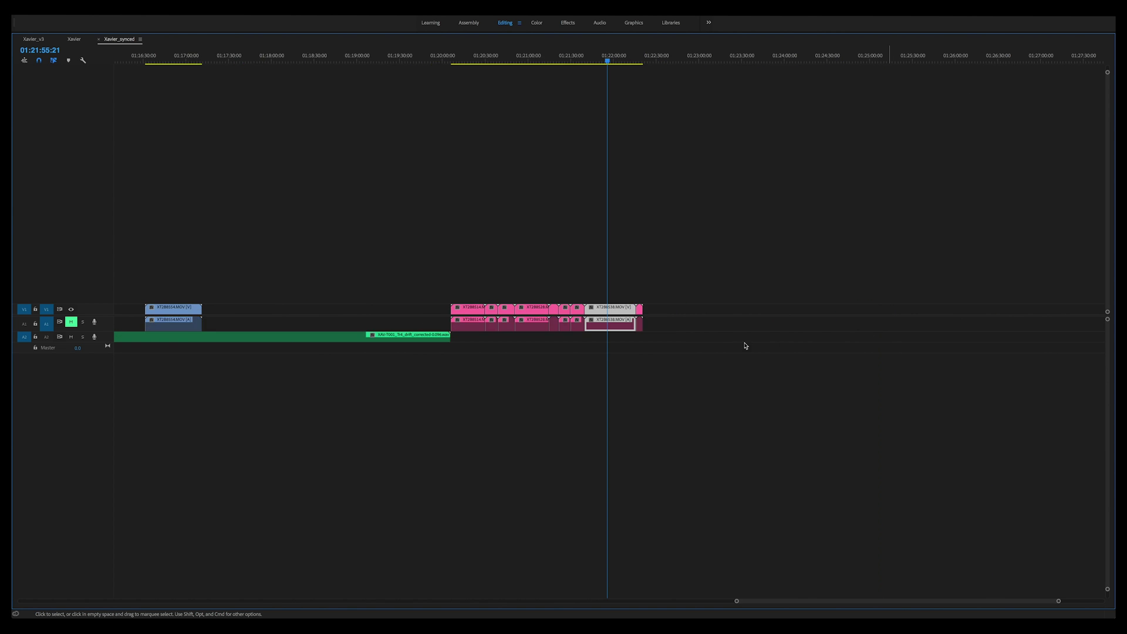
pyautogui.moveTo(768, 264); pyautogui.dragTo(247, 357)
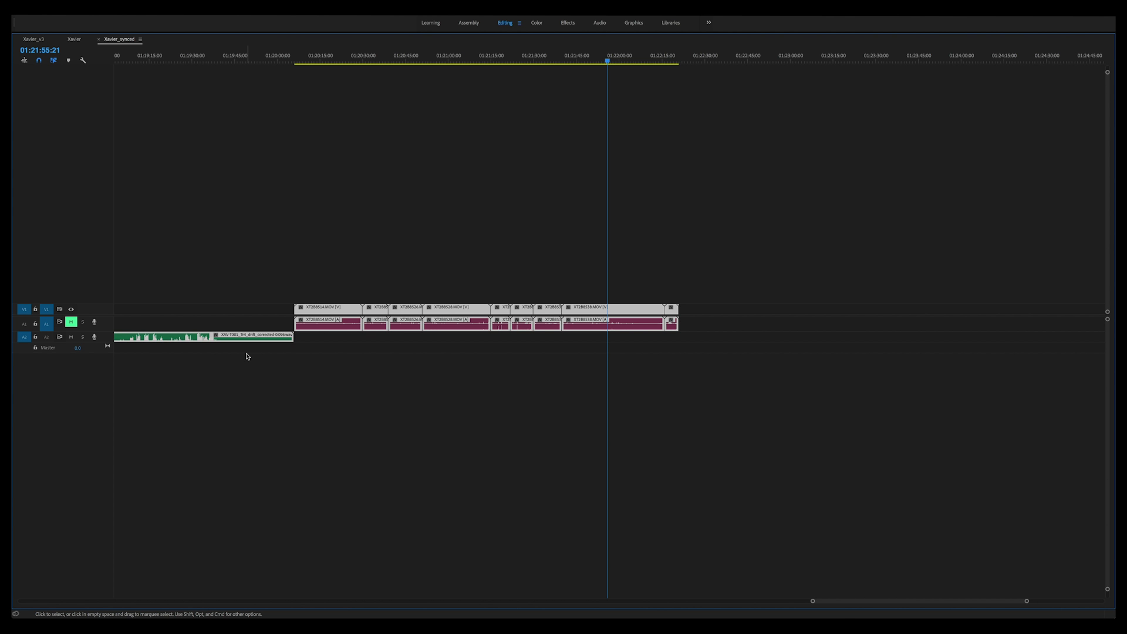